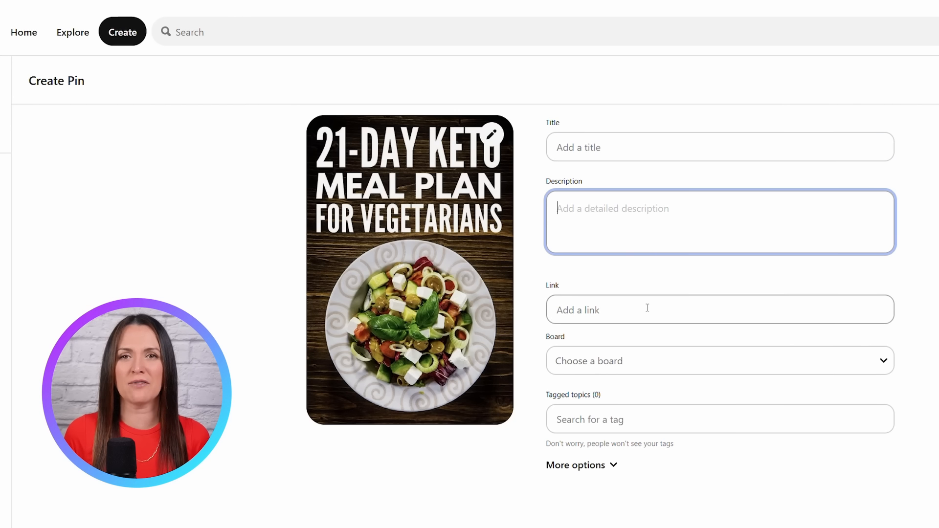
Step: Browse the Pinterest keyword and pin results, the keto blog draft, and the Leonardo.Ai homepage
click(645, 308)
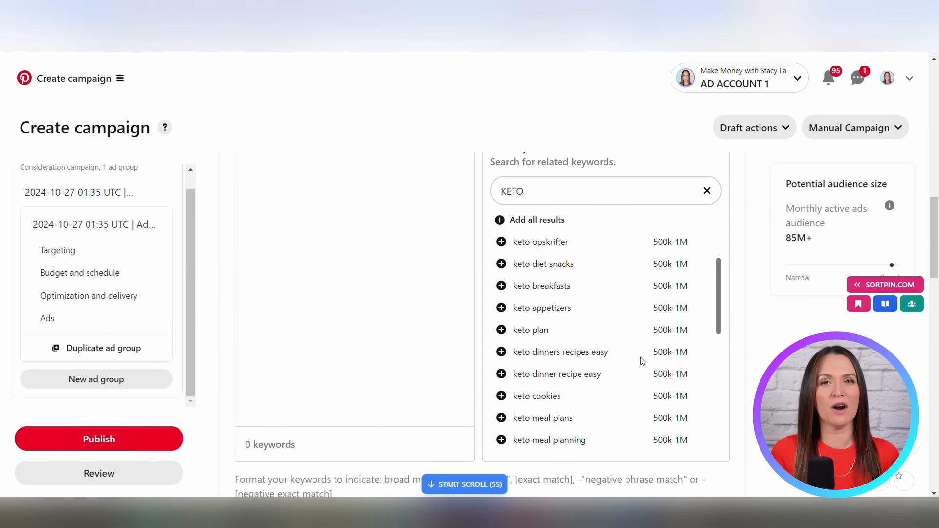
scroll(522, 358, down, 5)
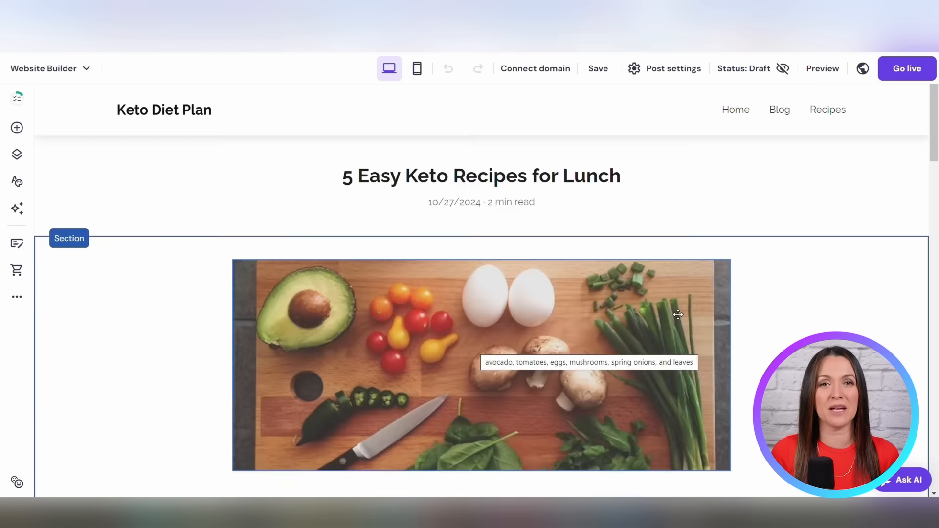
scroll(678, 315, down, 15)
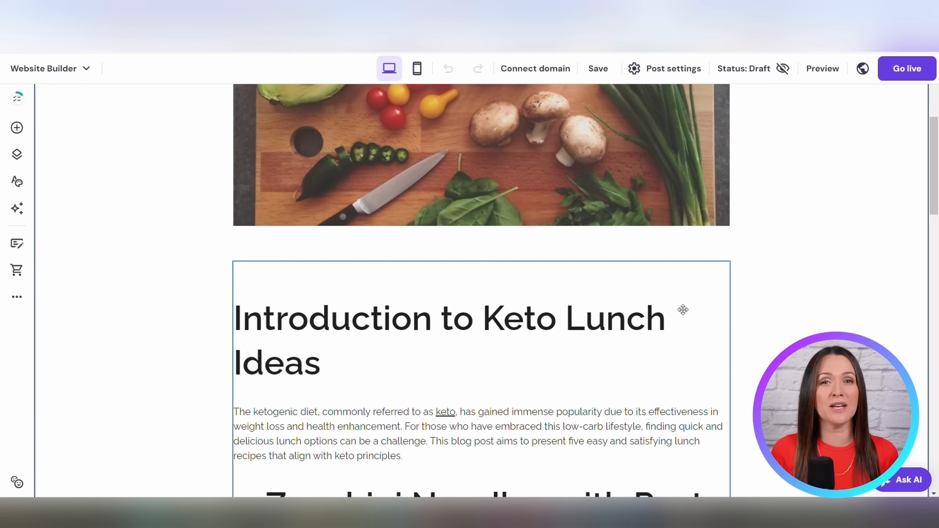
scroll(685, 308, down, 10)
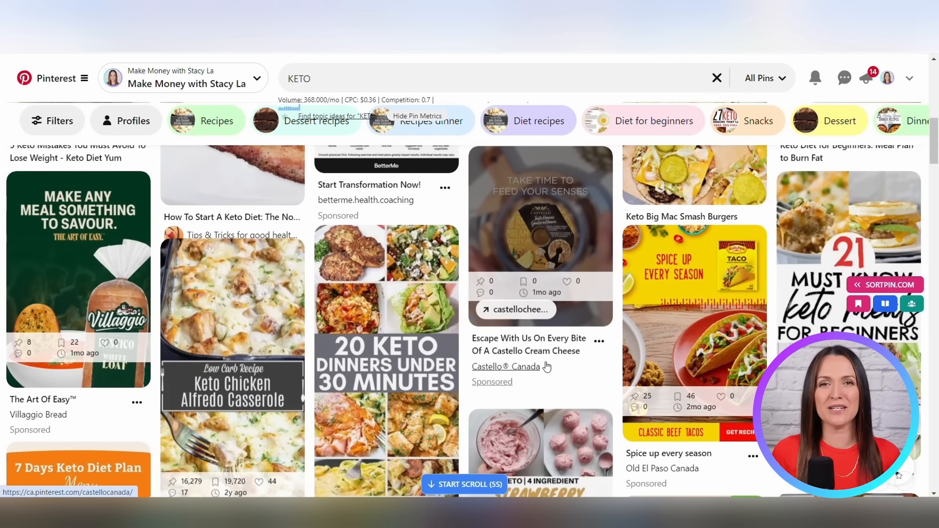
scroll(547, 367, up, 5)
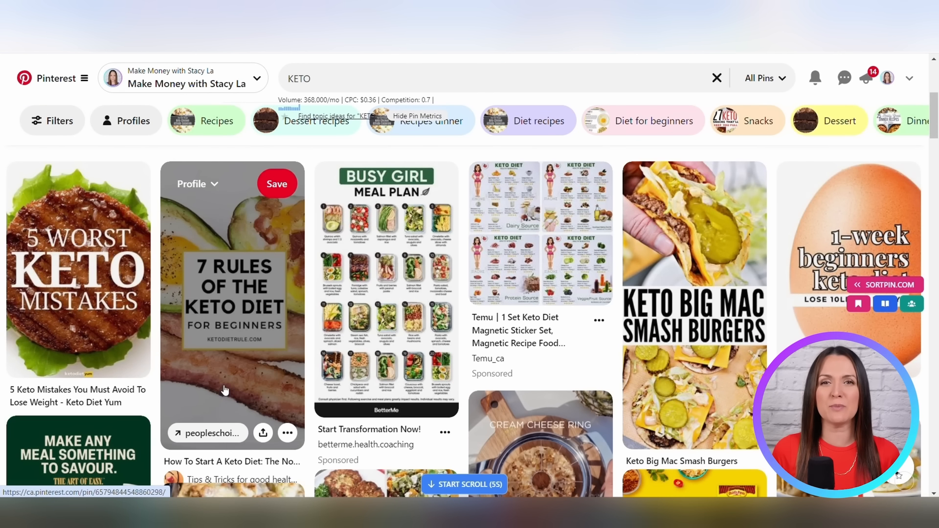
click(242, 382)
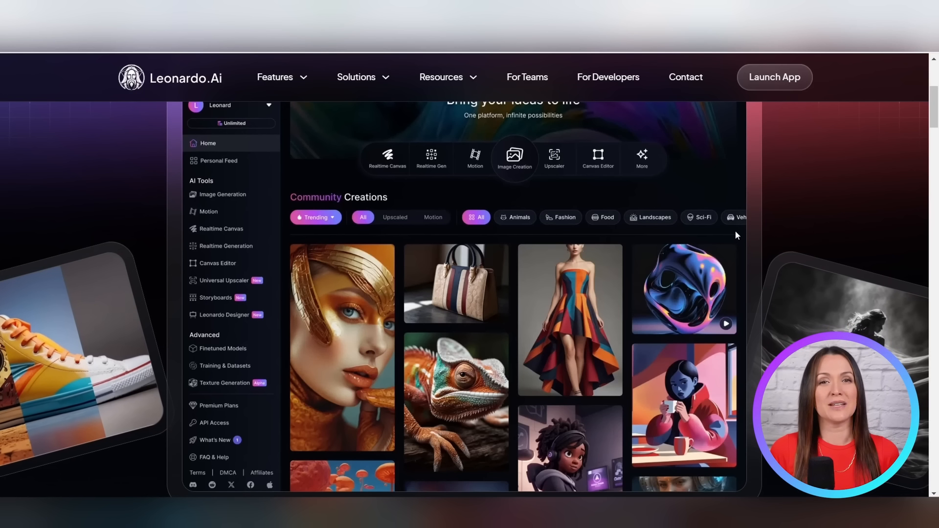
scroll(735, 230, down, 6)
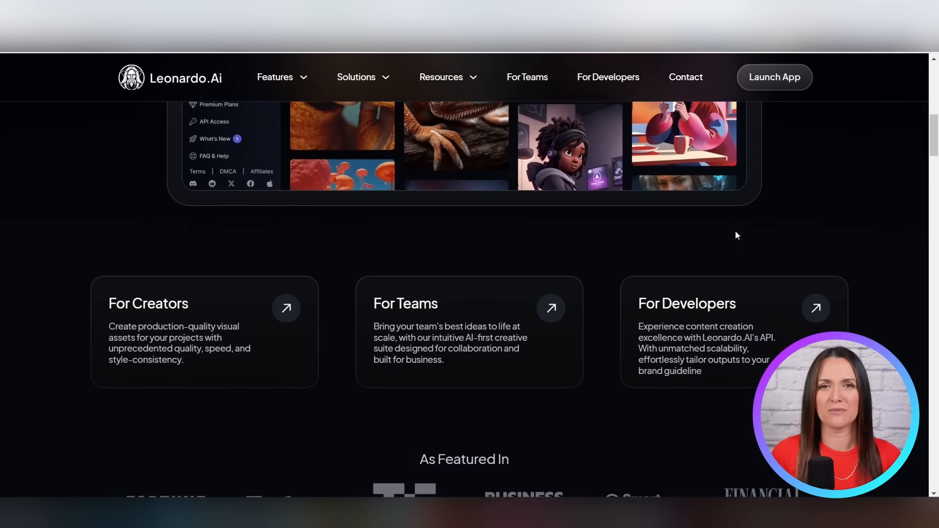
scroll(735, 232, down, 11)
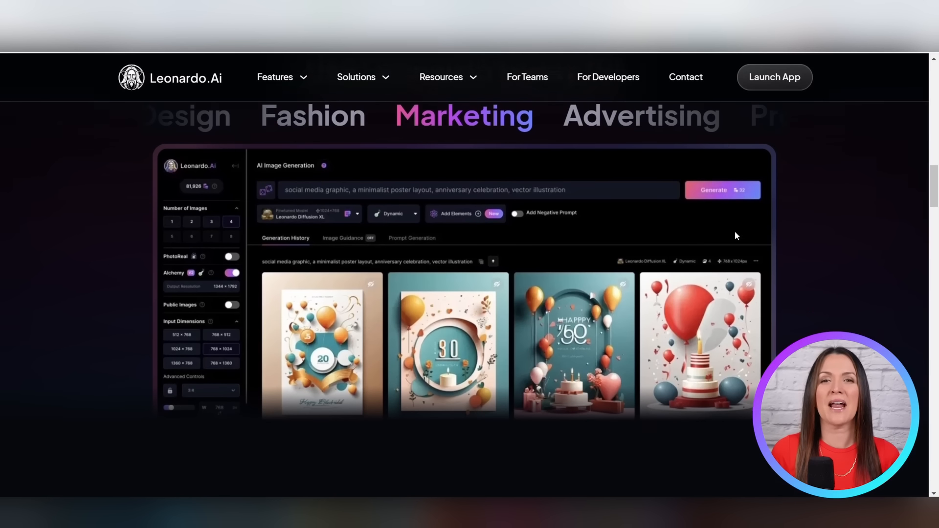
scroll(734, 232, up, 1)
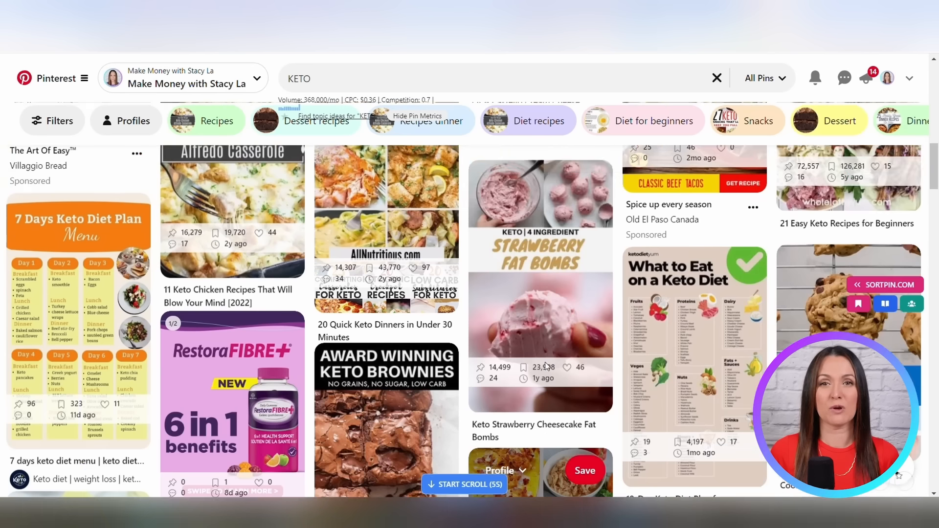
scroll(544, 362, up, 8)
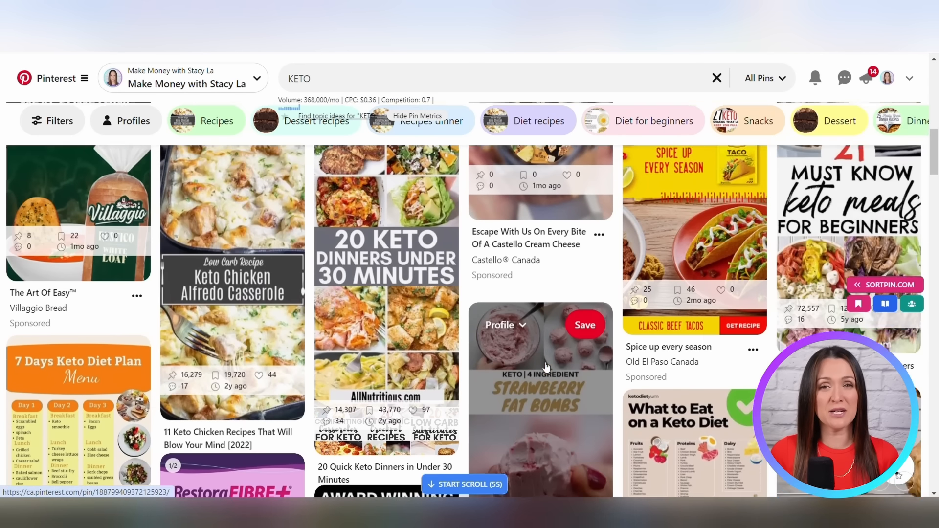
scroll(546, 366, up, 3)
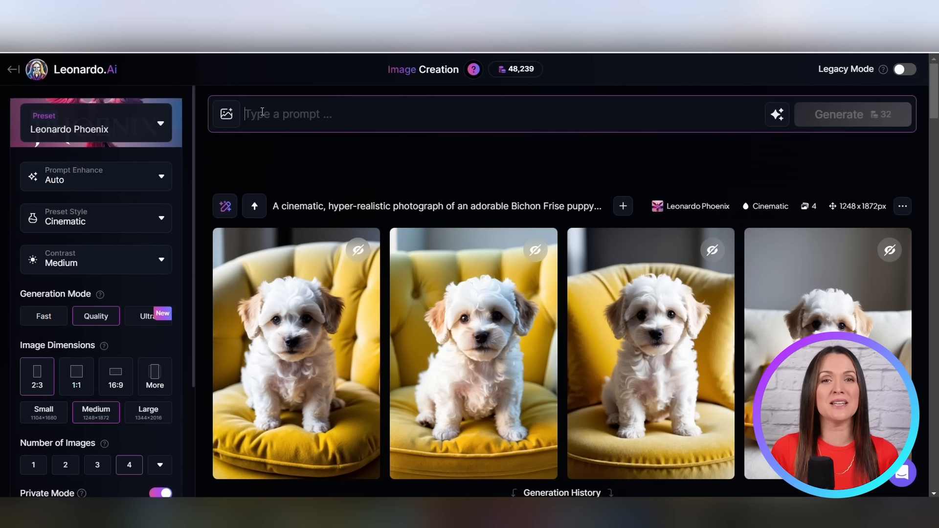
Step: Paste the keto flat-lay prompt into Leonardo.Ai and generate images with the Leonardo Phoenix preset
text(Create an aesthetically pleasing image of flat lay of keto-friendly foods. The image must include the following foods: avocados, whole eggs, cheese, bacon, a variety of nuts, a small bowl of olive oil, chia seeds in a jar, and neatly arranged slices of cooked meat (like grilled chicken and grilled steak). Arrange the items aesthetically on a light warm wooden or marble surface to evoke freshness and simplicity. Ensure the design is minimal, with no text, and the colors are soft and inviting—using natural tones.)
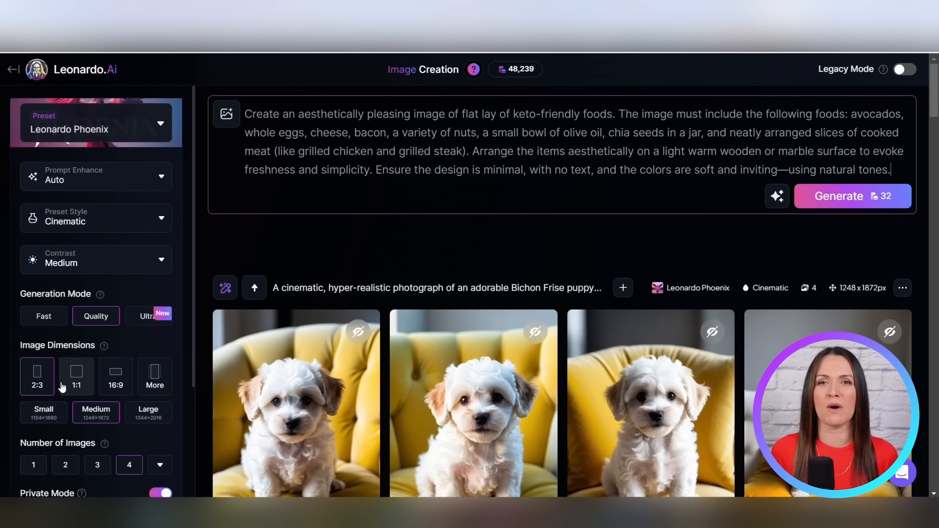
click(841, 206)
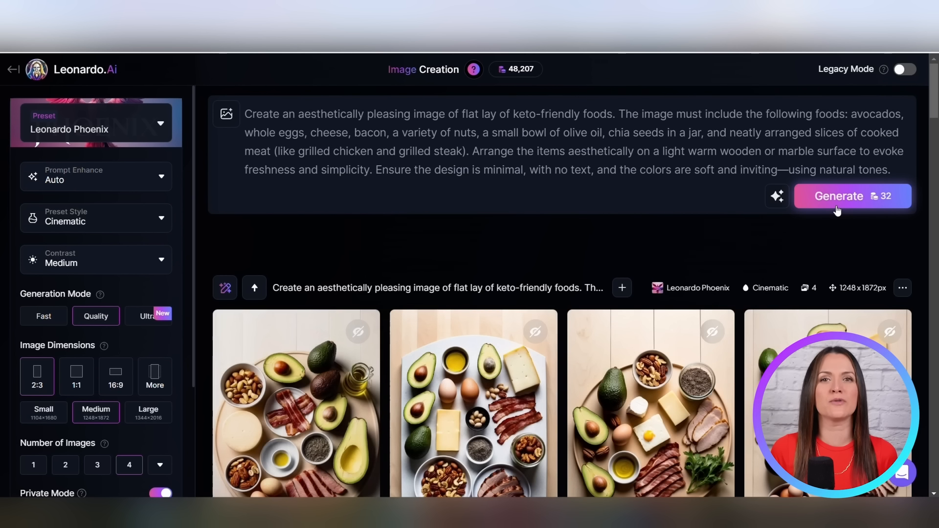
scroll(840, 215, down, 3)
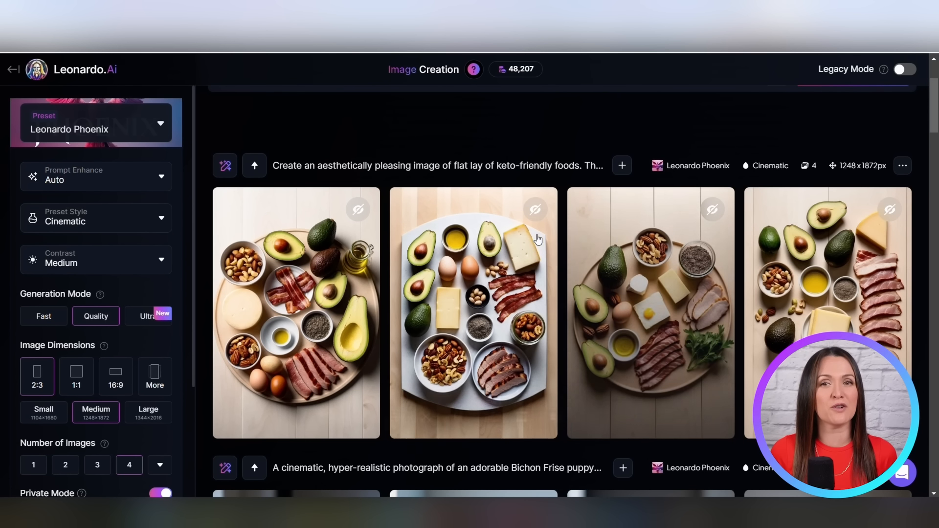
click(837, 324)
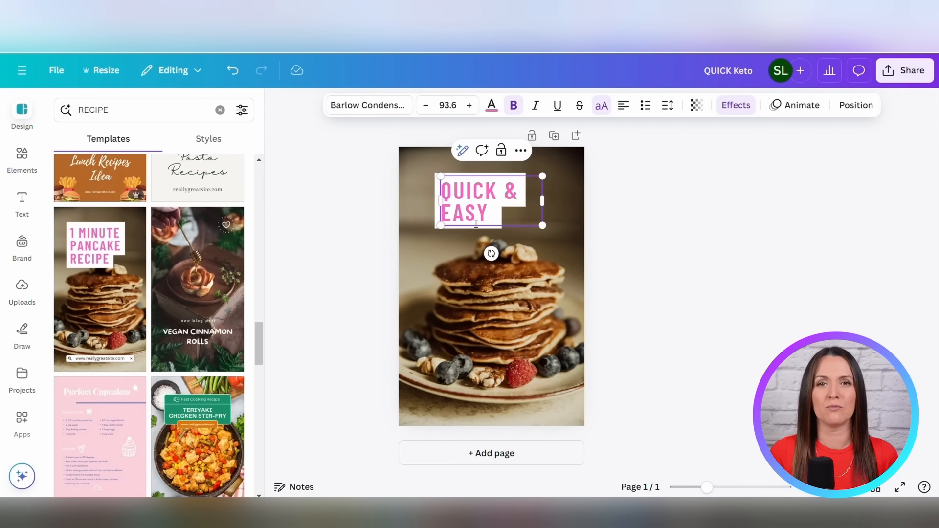
Step: Change the pin headline to QUICK & EASY KETO LUNCH RECEIPES, then widen and reposition its text box
text(ETO LUNCH RECEIPES)
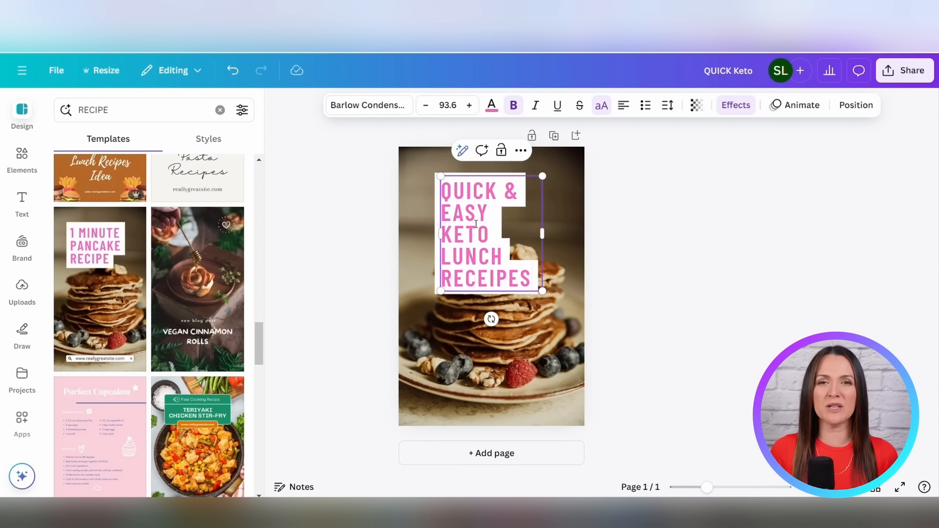
drag(542, 234, 598, 234)
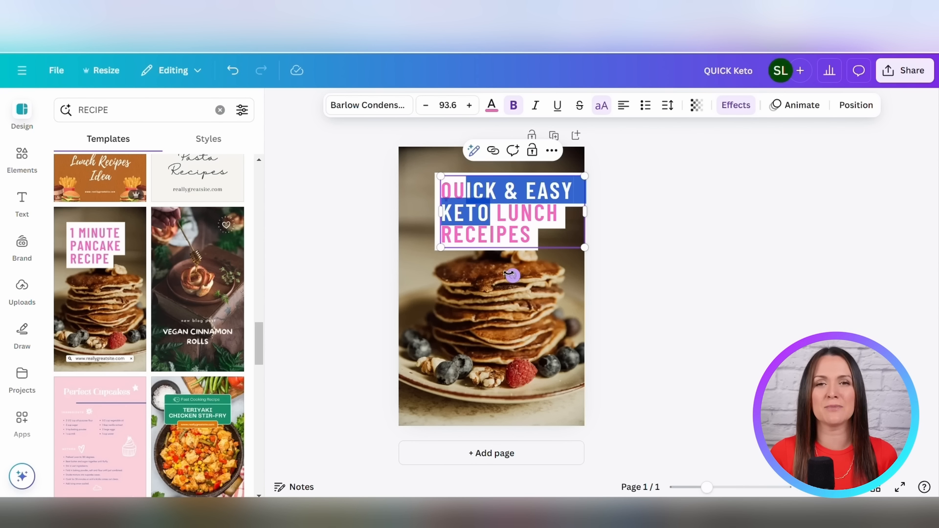
click(605, 274)
drag(499, 204, 480, 202)
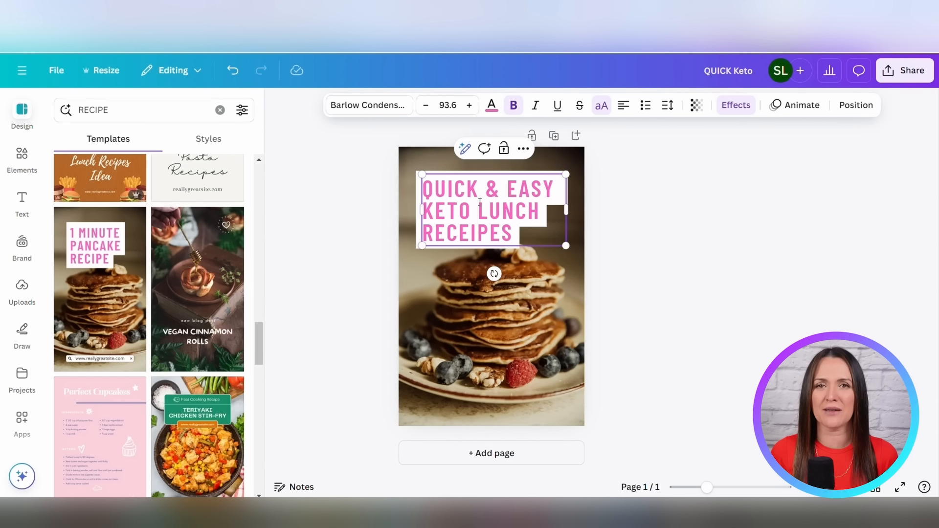
Step: Recolour the headline text to the brown photo colour
click(492, 105)
scroll(235, 440, down, 1)
click(238, 434)
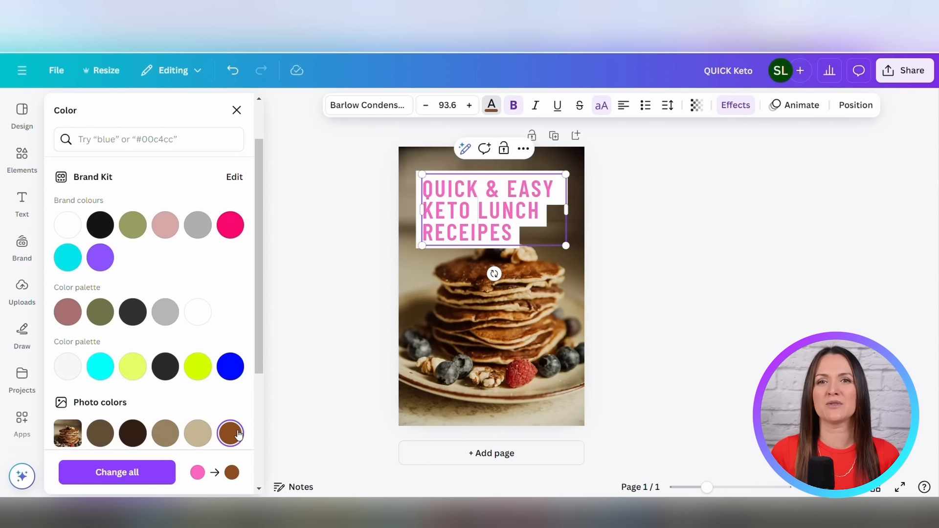
double_click(505, 235)
click(224, 434)
click(658, 321)
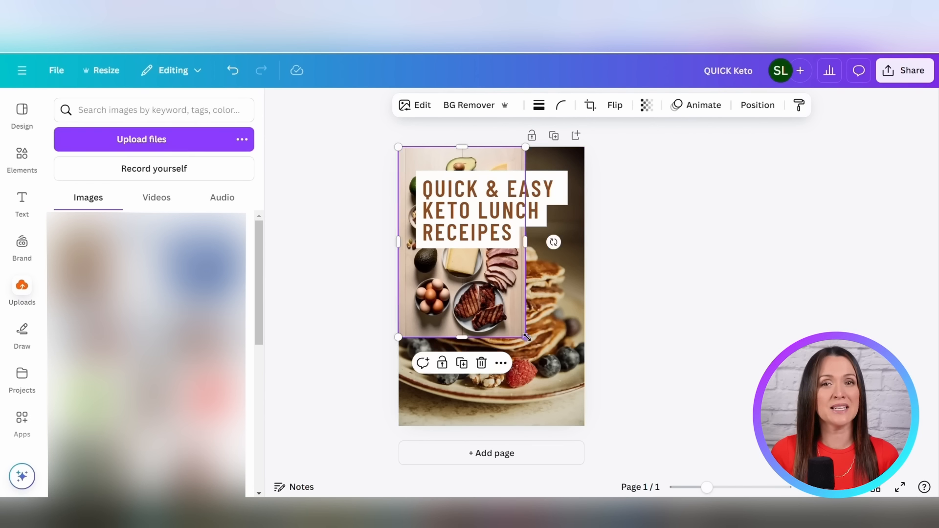
Step: Reposition the keto flat-lay background image and the headline on the pin design
click(611, 260)
drag(495, 212, 496, 224)
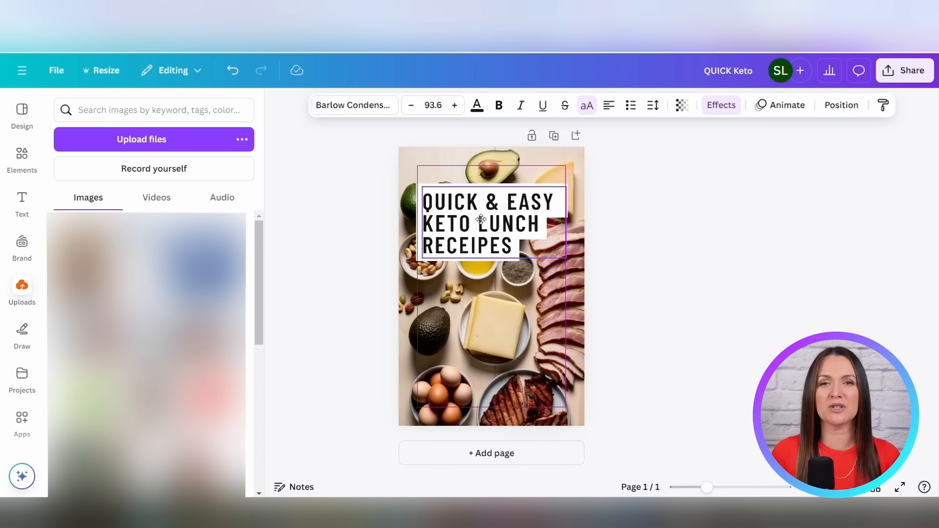
drag(480, 220, 484, 283)
drag(540, 396, 544, 352)
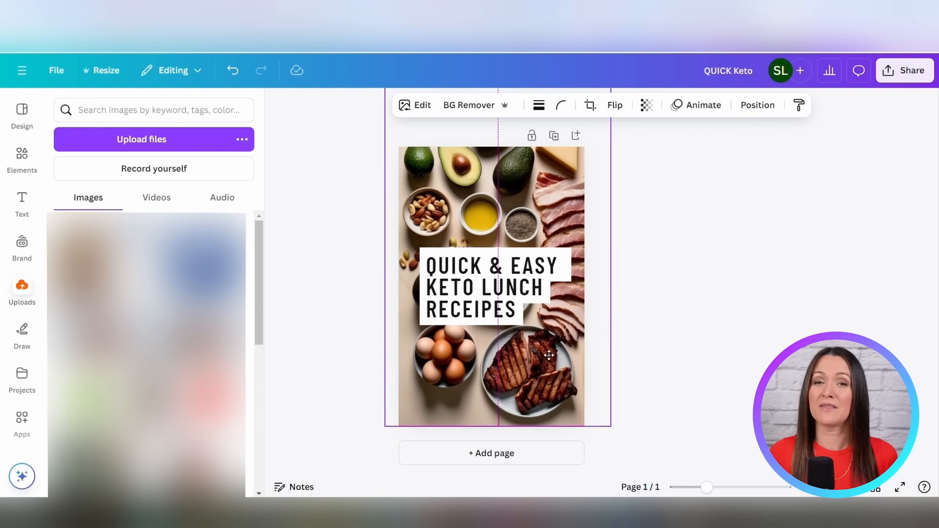
drag(506, 283, 506, 230)
click(672, 256)
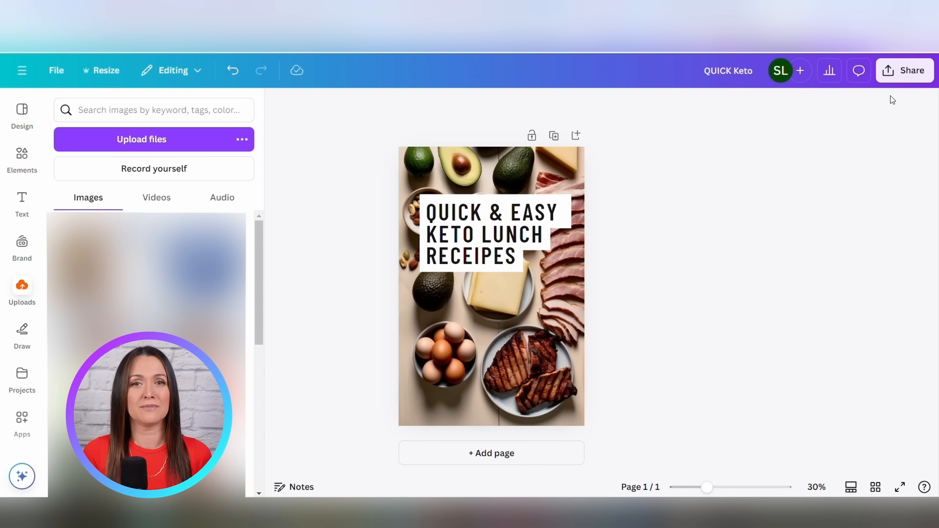
Step: Download the finished pin design
click(910, 71)
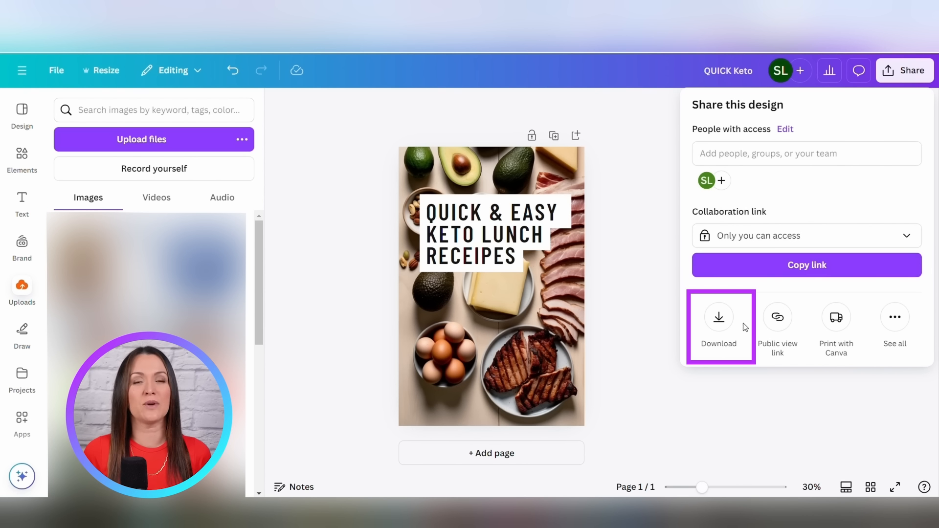
click(720, 318)
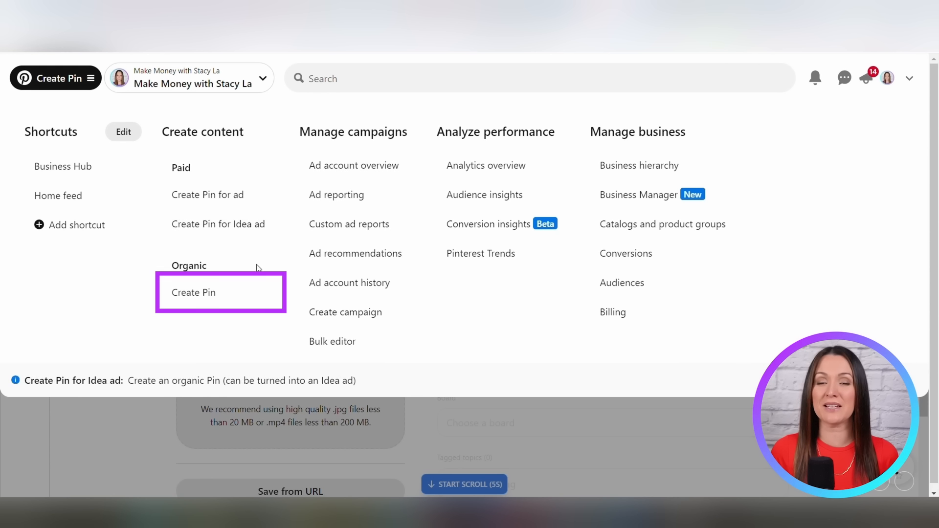
Step: Start a new organic pin with the downloaded image and add the High Protein Snacks tagged topic
click(228, 299)
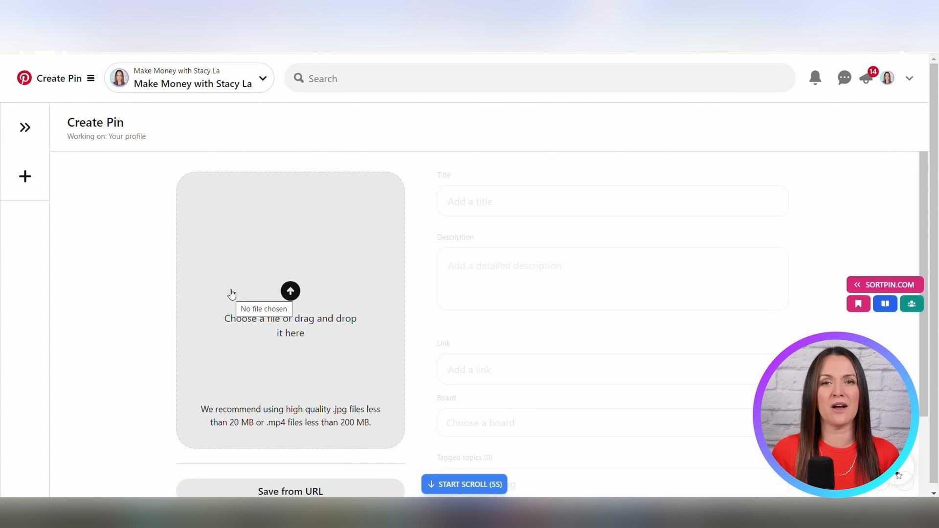
click(261, 288)
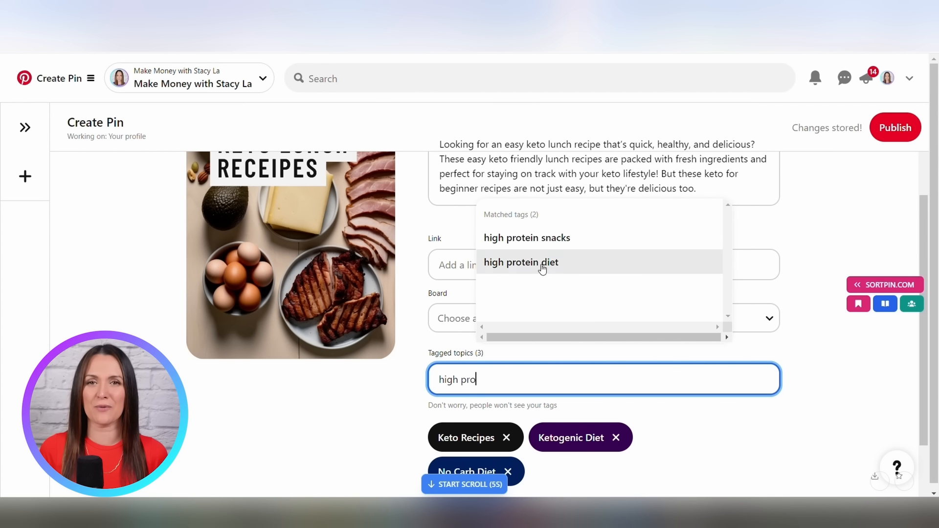
click(543, 264)
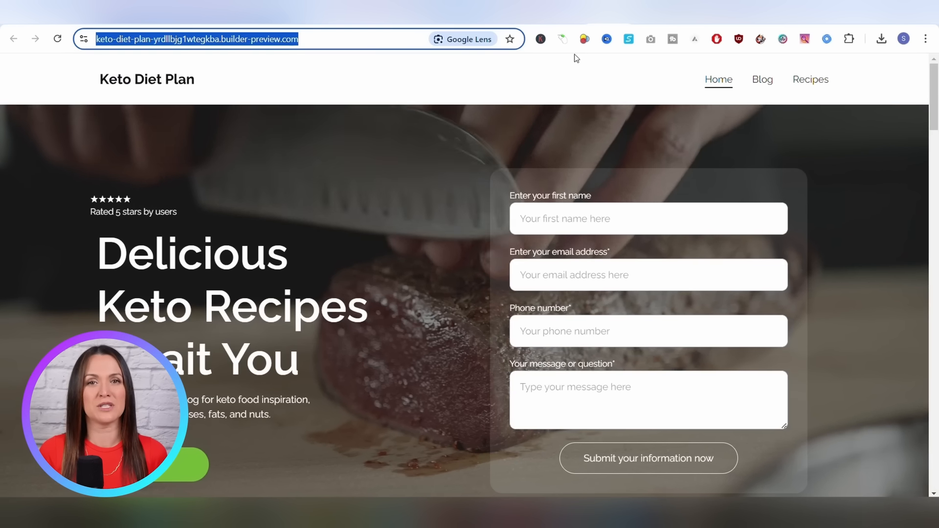
Step: Open the '5 Easy Keto Recipes for Lunch' blog post on the site preview and copy its URL
click(763, 81)
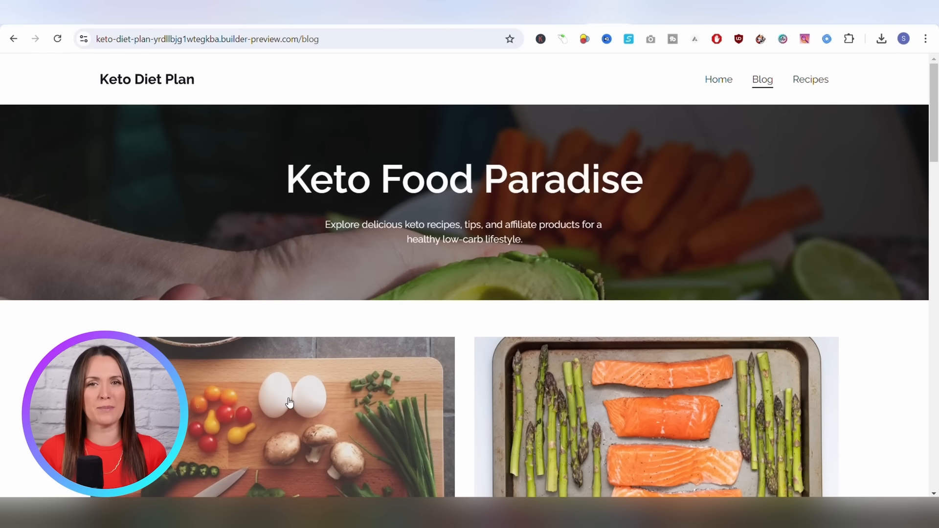
click(288, 402)
click(338, 43)
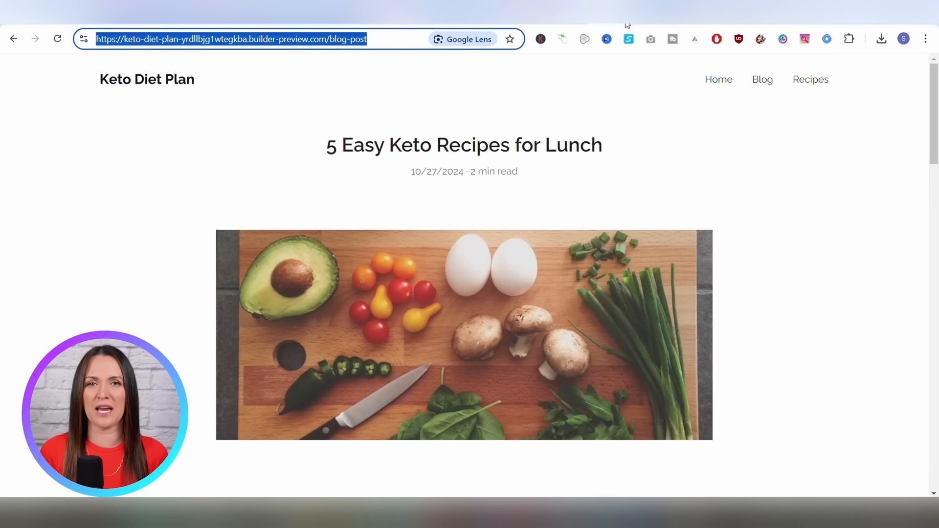
click(558, 27)
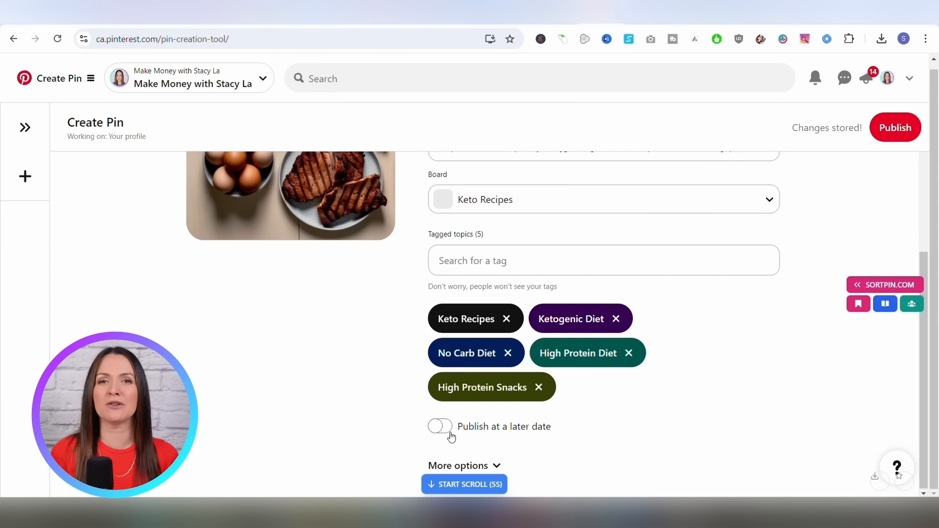
Step: Turn on publishing at a later date and set the pin's date to 10/30/2024
click(440, 427)
scroll(574, 439, down, 1)
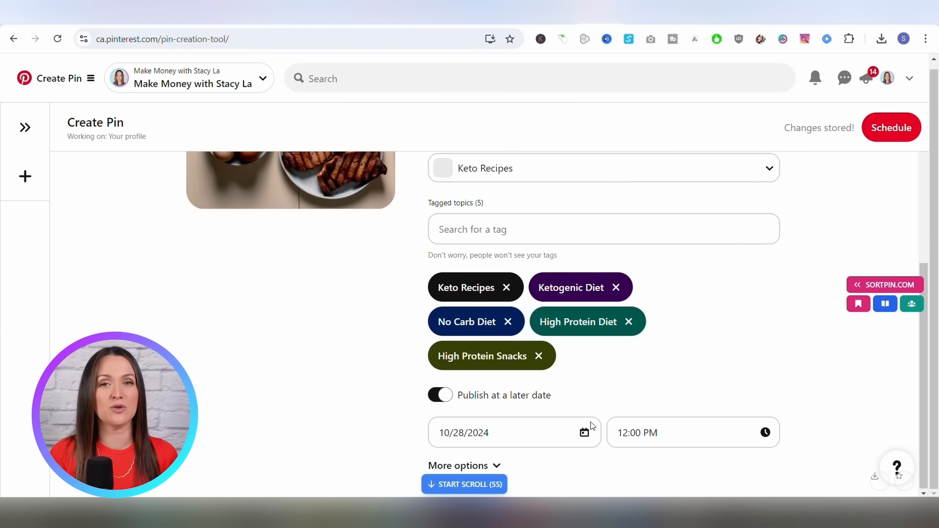
click(585, 433)
click(515, 389)
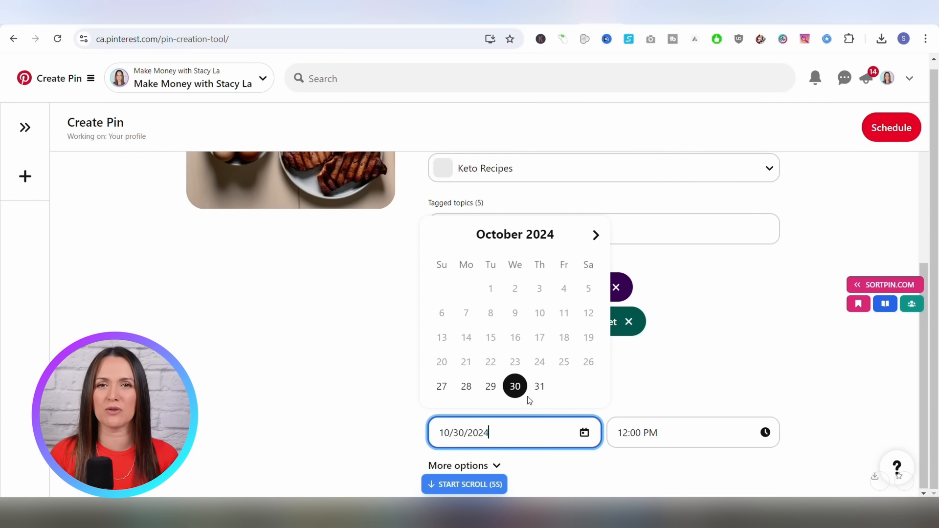
click(707, 391)
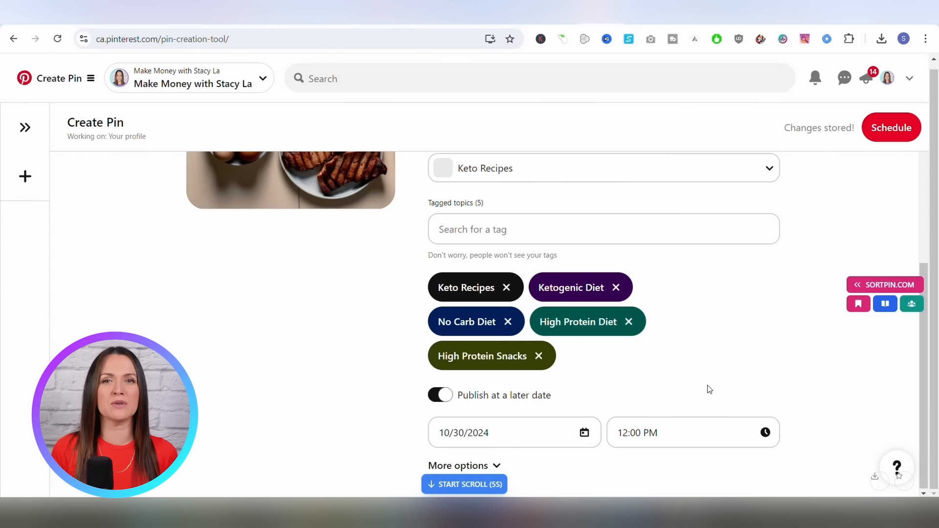
Step: Open the publish time list and scroll through the available times
click(732, 437)
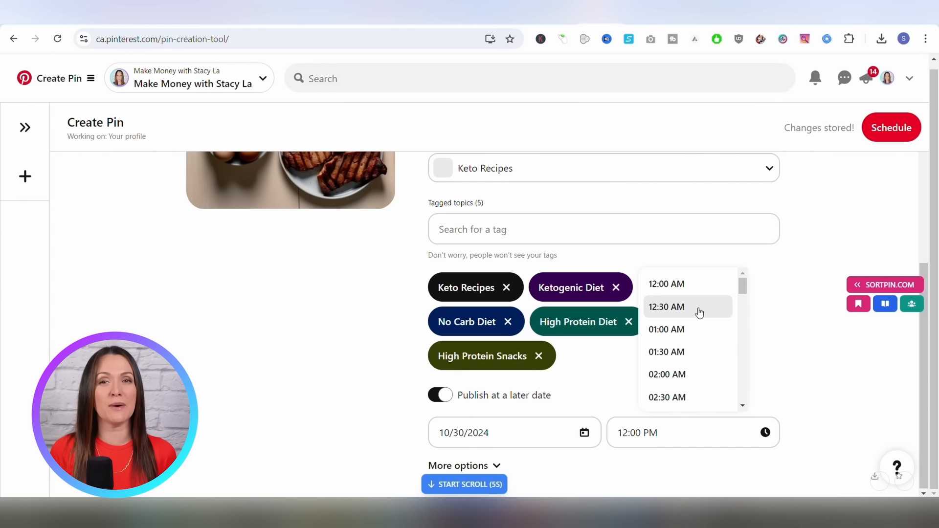
scroll(717, 358, down, 3)
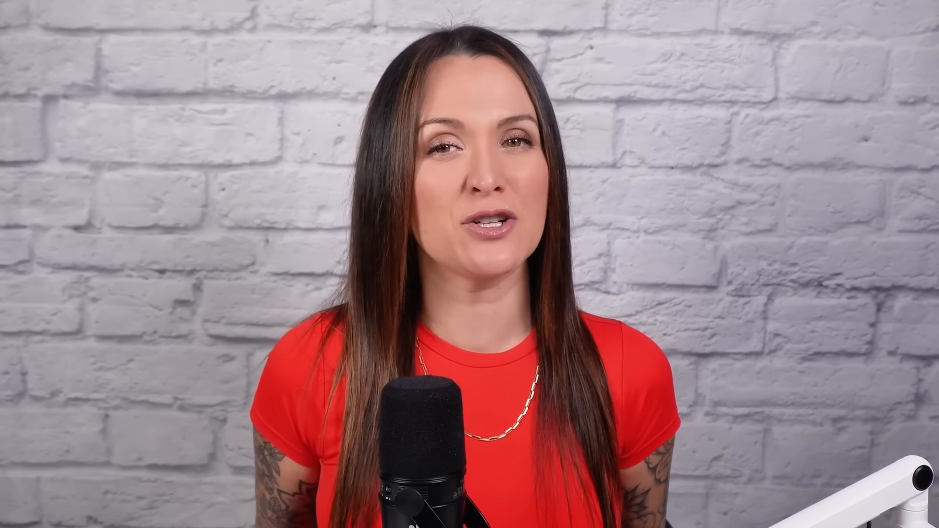